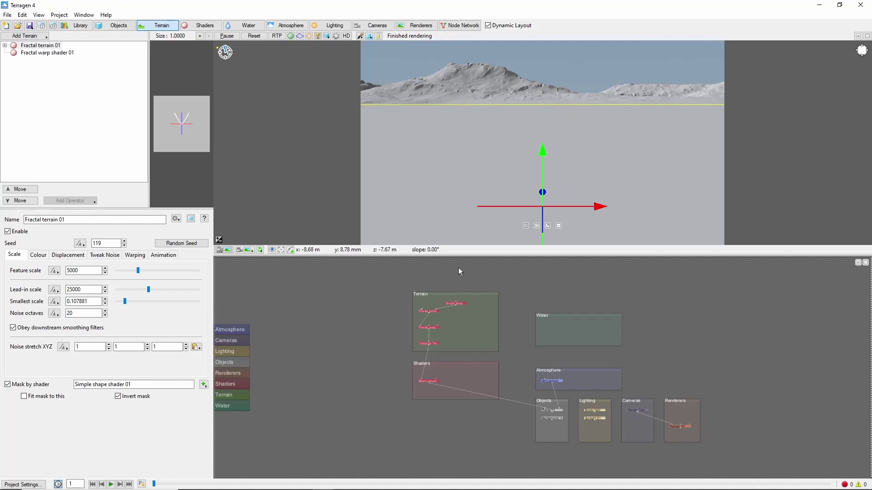
Step: Move the Water and Atmosphere groups upward in the node network and enlarge the Atmosphere group to make room for more nodes
scroll(568, 381, up, 5)
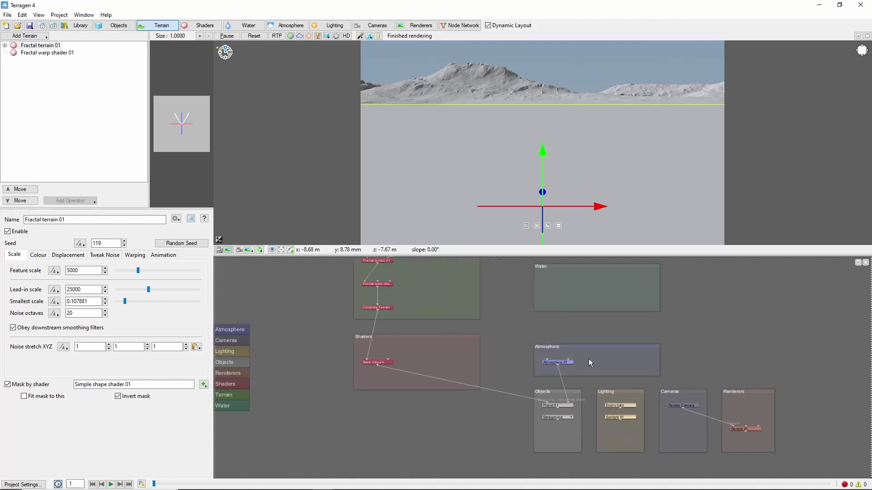
middle_drag(621, 315, 605, 375)
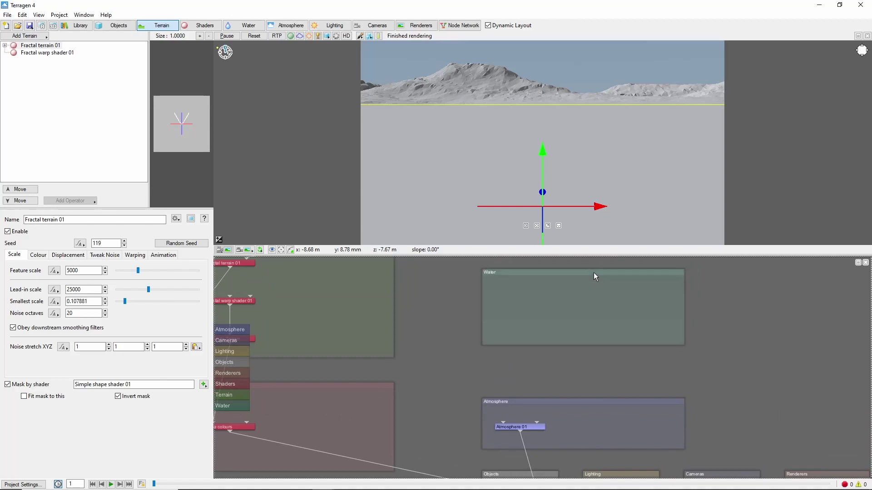
drag(593, 273, 594, 208)
drag(570, 402, 552, 298)
drag(667, 345, 729, 463)
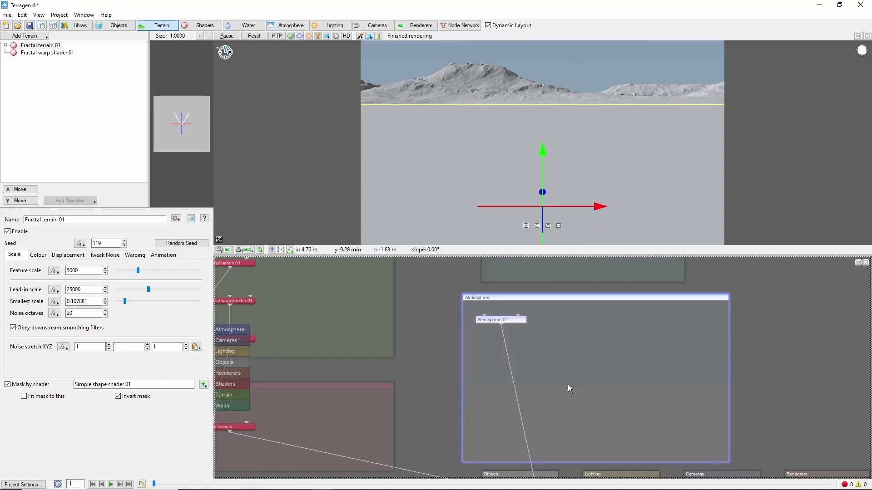
Step: Insert a Cloud layer v2 node after Atmosphere 01 and rearrange the cloud nodes inside the Atmosphere group
right_click(499, 323)
click(549, 409)
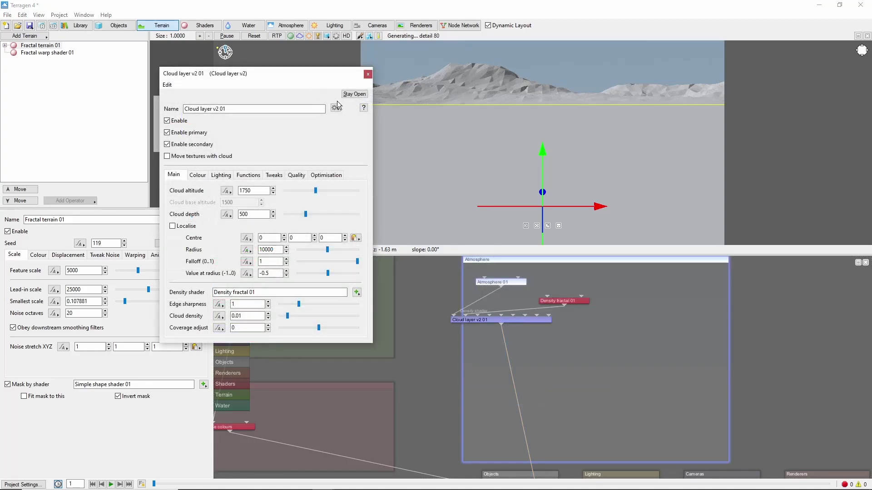
drag(546, 321, 526, 309)
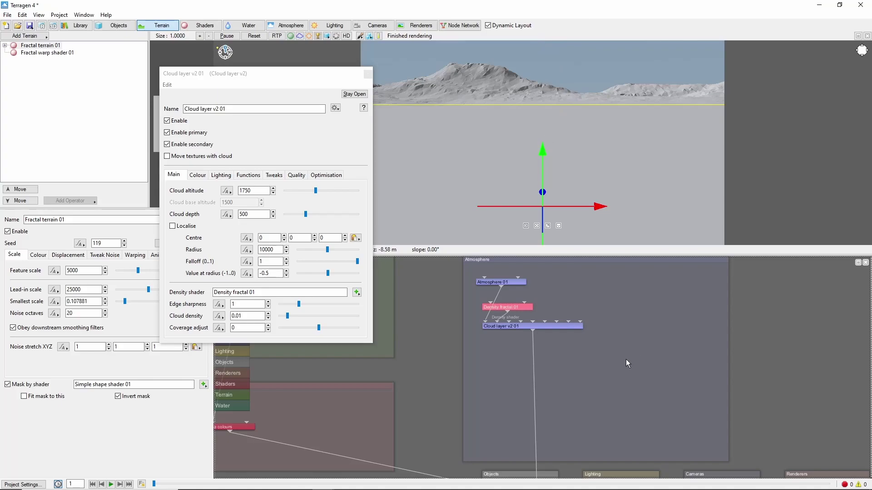
Step: Set the cloud layer's depth to 1000 and enable Localise
double_click(252, 214)
text(1000)
key(Return)
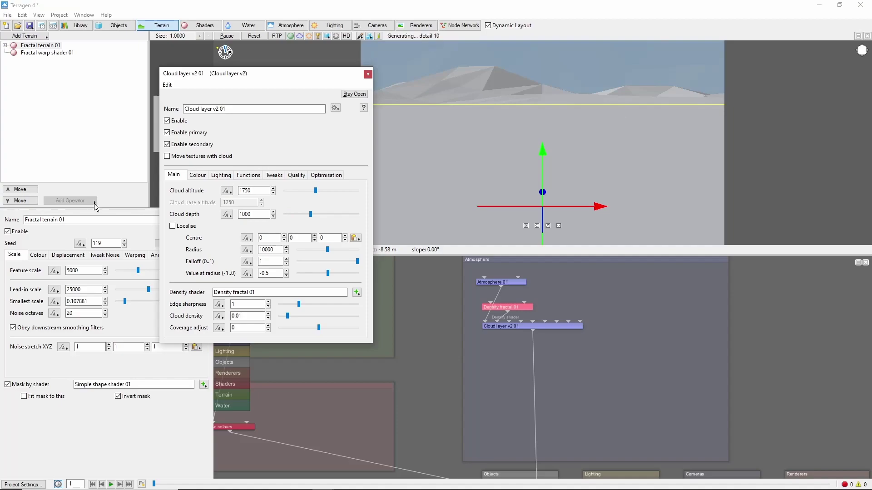
click(173, 226)
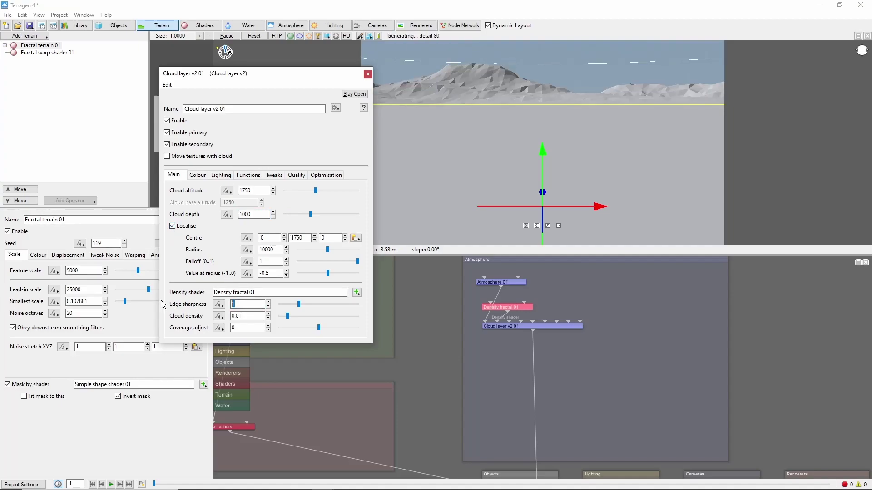
Step: Set the cloud layer's edge sharpness to 0.5, cloud density to 0.0001 and coverage adjust to 10
text(0.5)
double_click(236, 320)
text(0.0001)
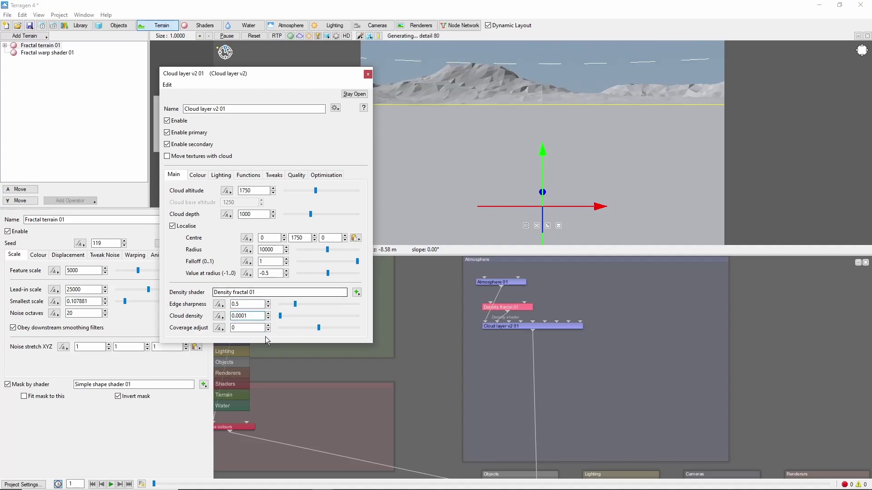
double_click(240, 327)
text(10)
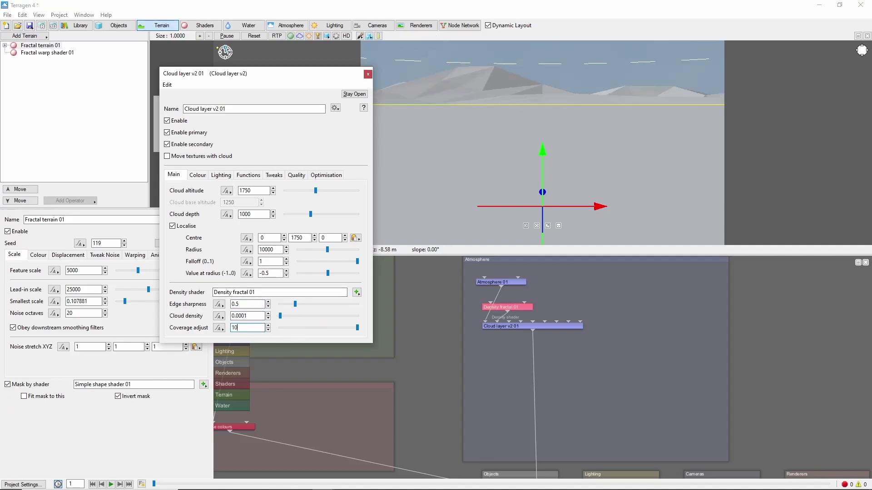
Step: Tilt the preview camera up towards the sky and turn on the ray-traced preview
mouse_move(864, 53)
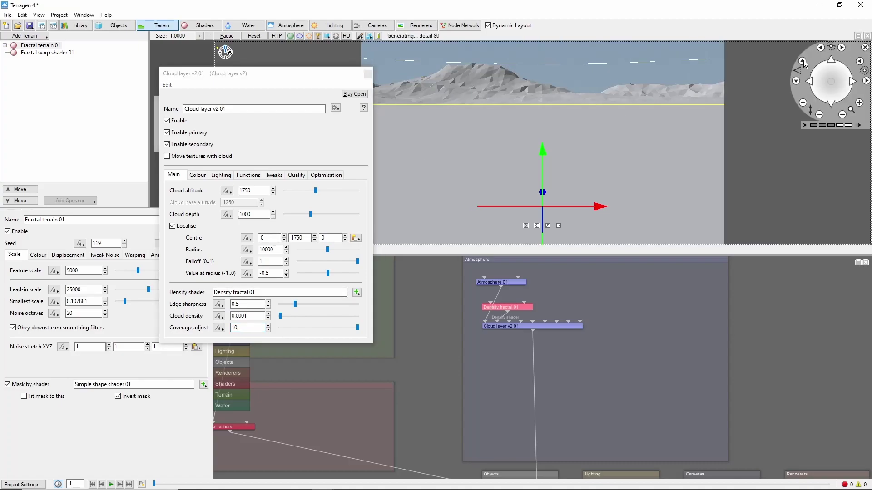
click(803, 60)
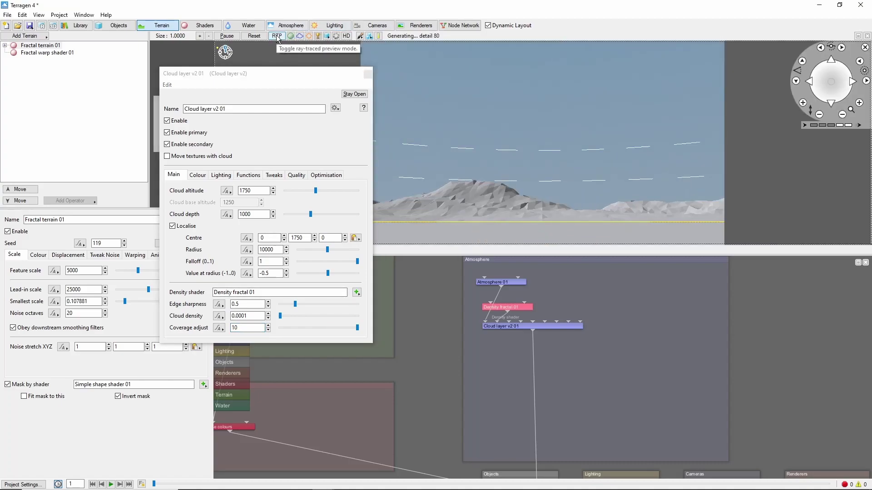
click(277, 36)
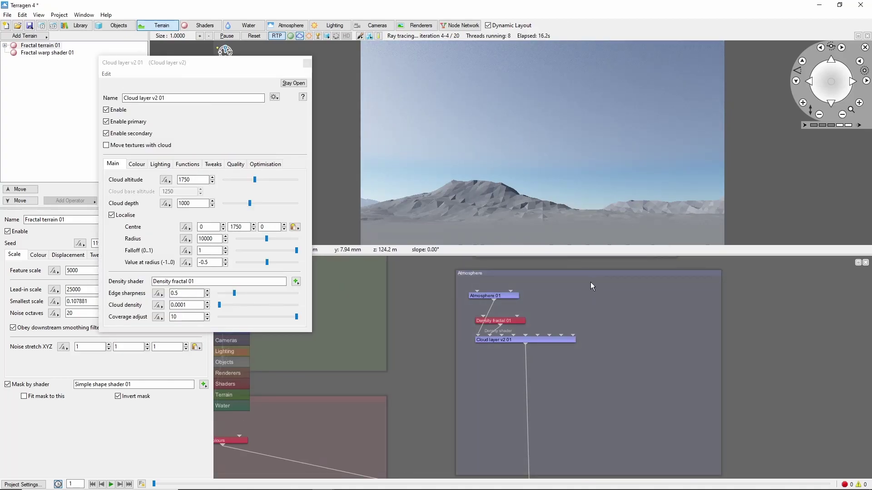
Step: Add a Simple shape shader in the Atmosphere group and connect it to the cloud layer's Final density modulator input
key(Tab)
key(Return)
drag(573, 295, 528, 332)
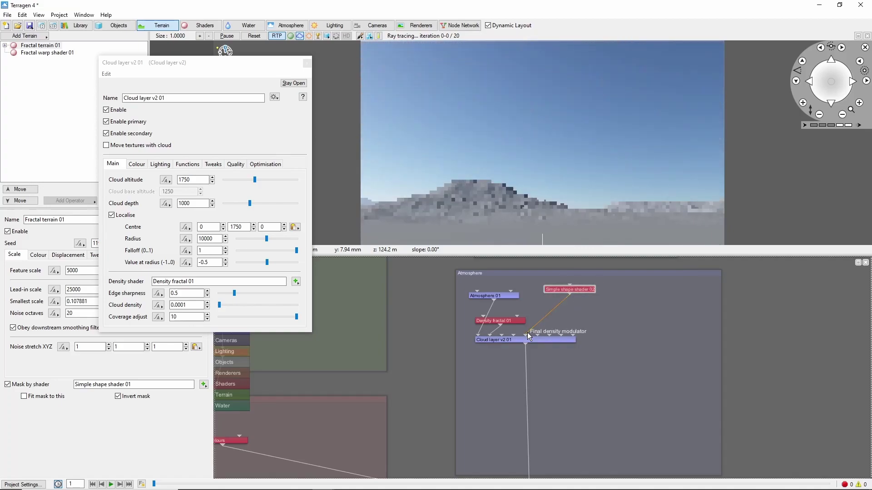
Step: Set the size of the new simple shape shader to 200 by 100000
click(573, 290)
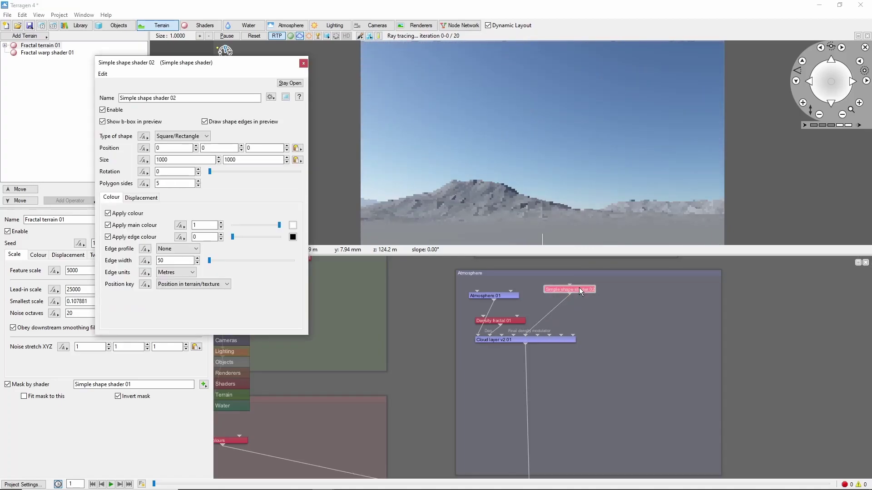
double_click(189, 158)
text(200)
key(Return)
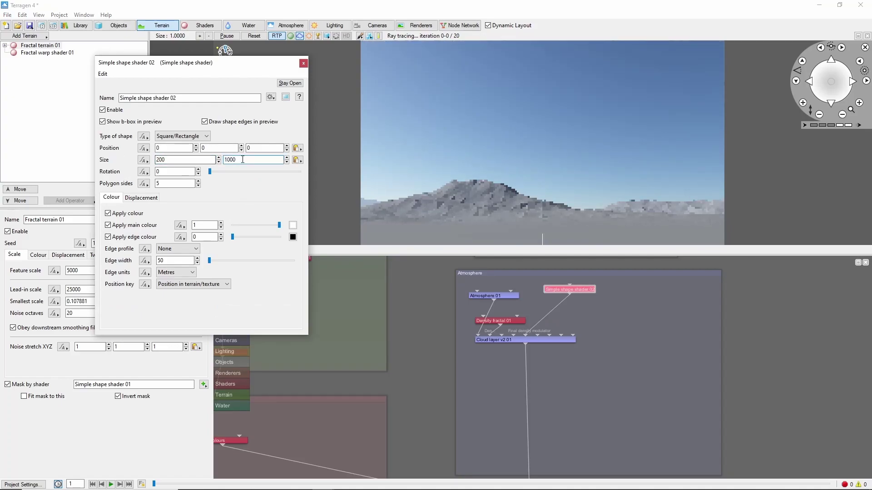
click(242, 159)
text(00)
key(Tab)
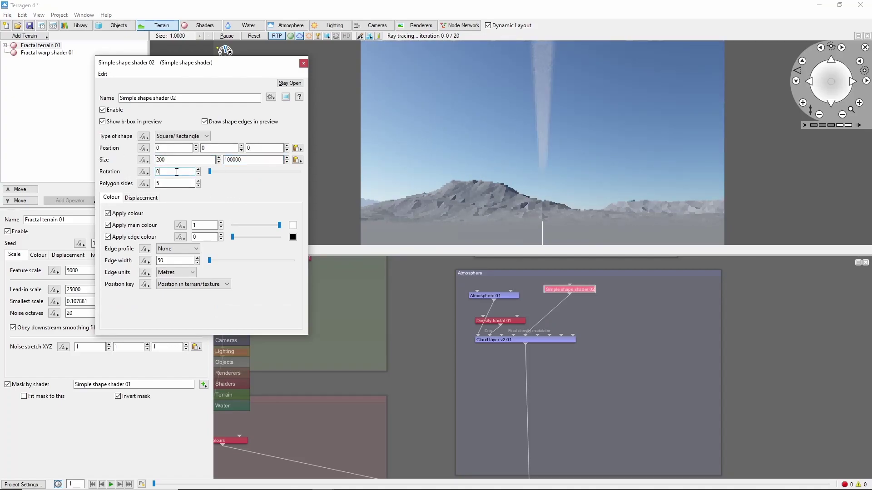
Step: Rotate the simple shape shader to -30 and set its X position to 1500
text(-)
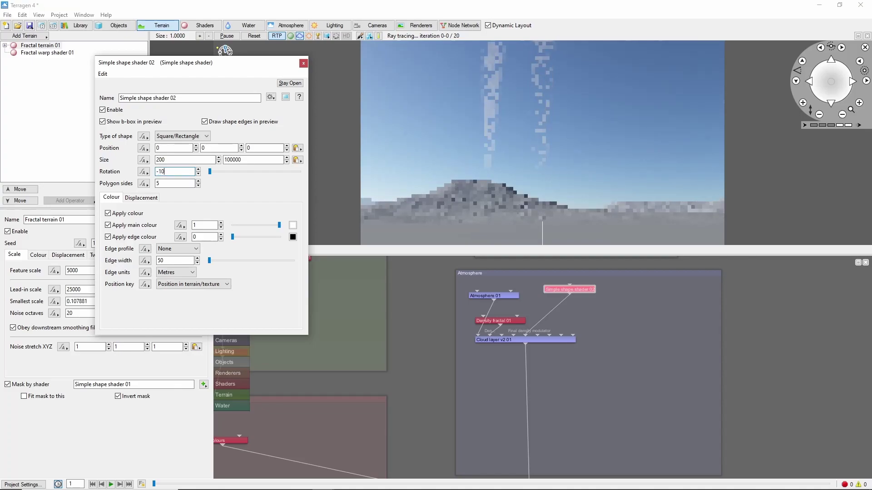
text(30)
key(Return)
double_click(180, 152)
text(1500)
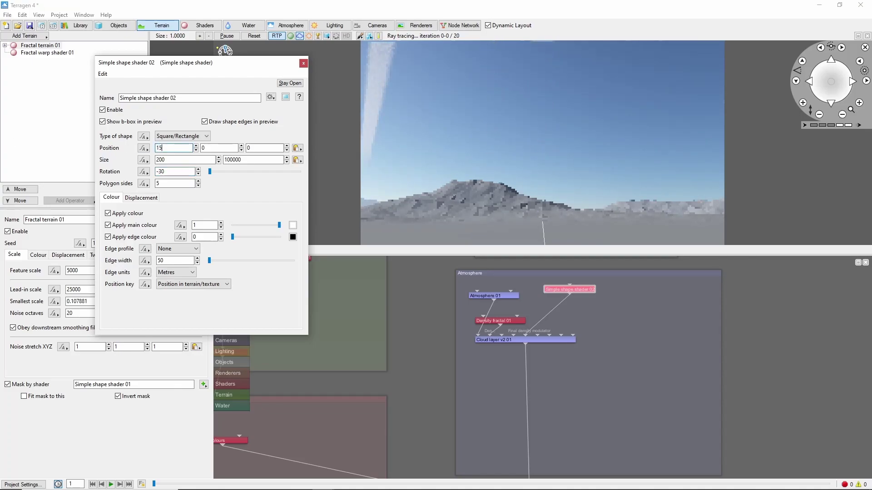
key(Return)
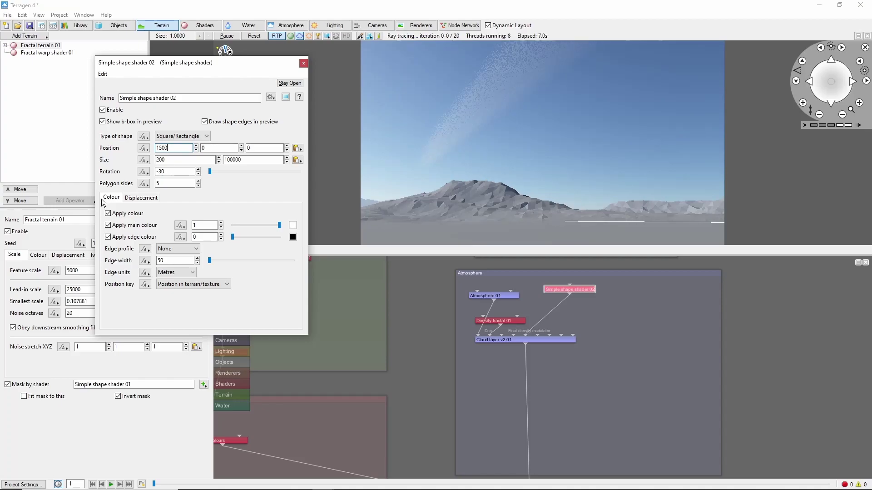
Step: Give the simple shape a Smooth step edge profile with an edge width of 100 in Percentage units
click(180, 249)
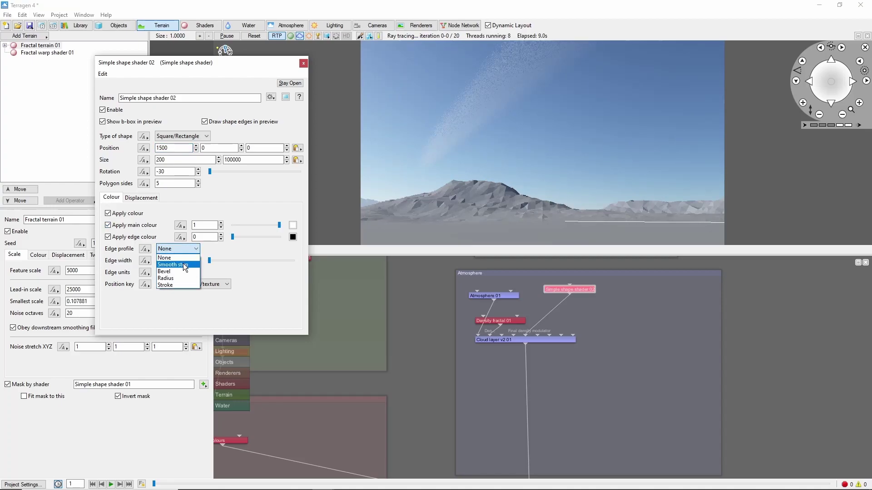
click(185, 266)
key(Tab)
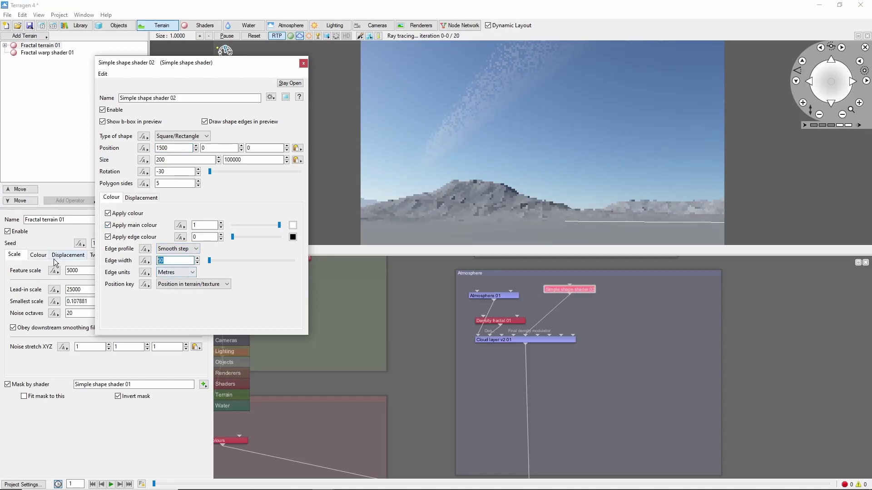
text(100)
click(176, 272)
click(182, 289)
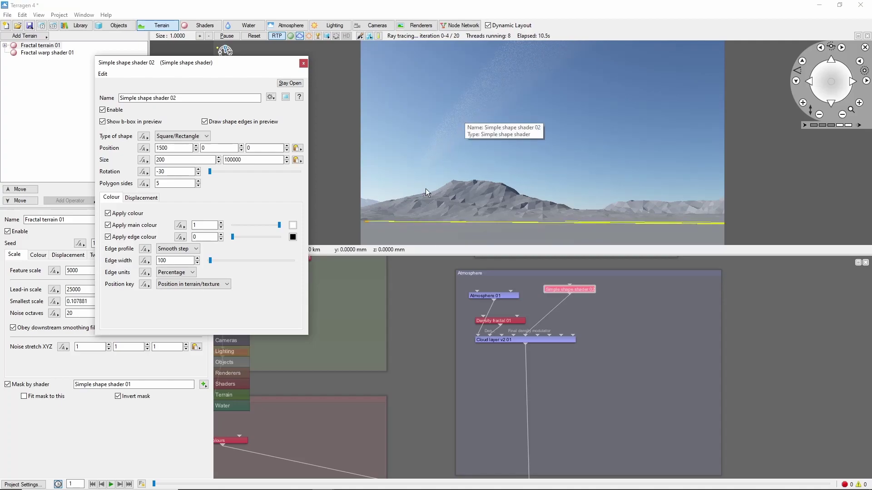
Step: Insert a Fractal warp shader between the simple shape shader and the cloud layer, keeping its default settings
right_click(568, 295)
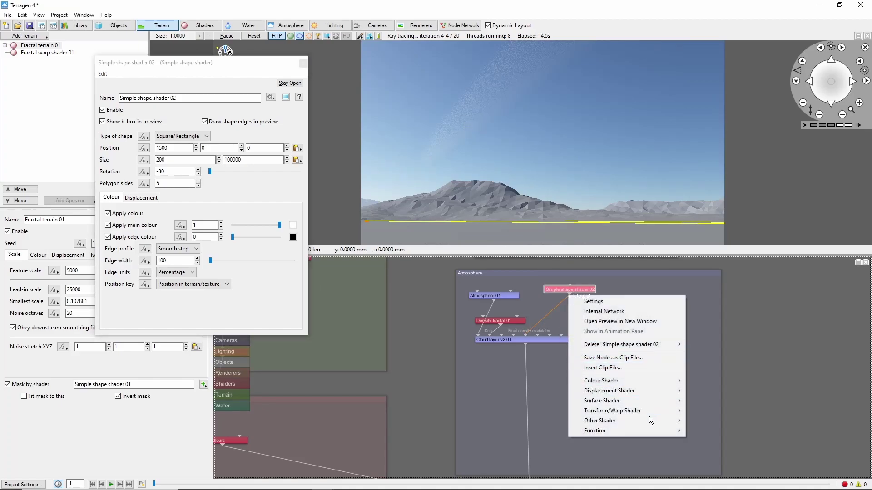
mouse_move(651, 411)
click(714, 410)
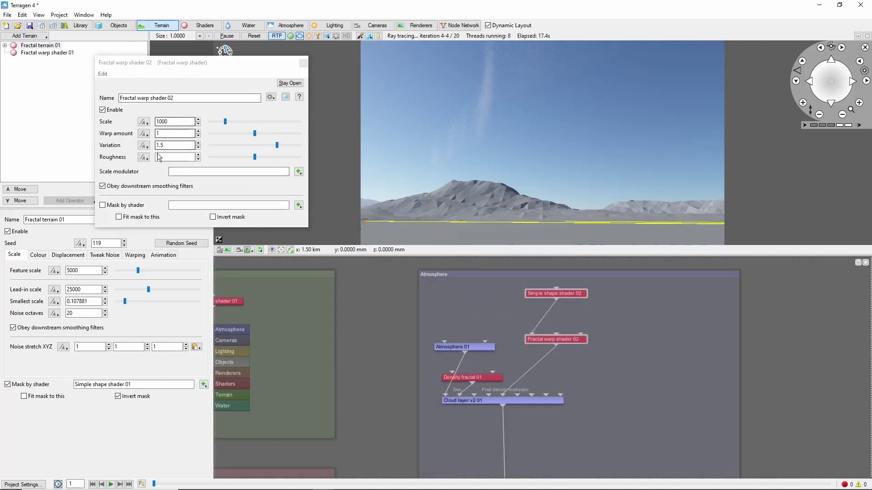
click(302, 67)
Step: Set Sunlight 01 to a heading of 350 and an elevation of -1
click(329, 25)
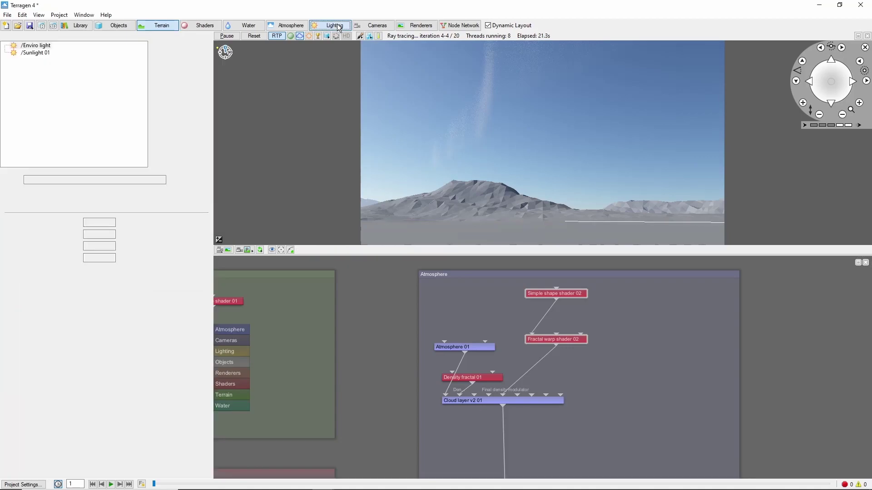
click(41, 53)
double_click(79, 205)
text(350)
key(Tab)
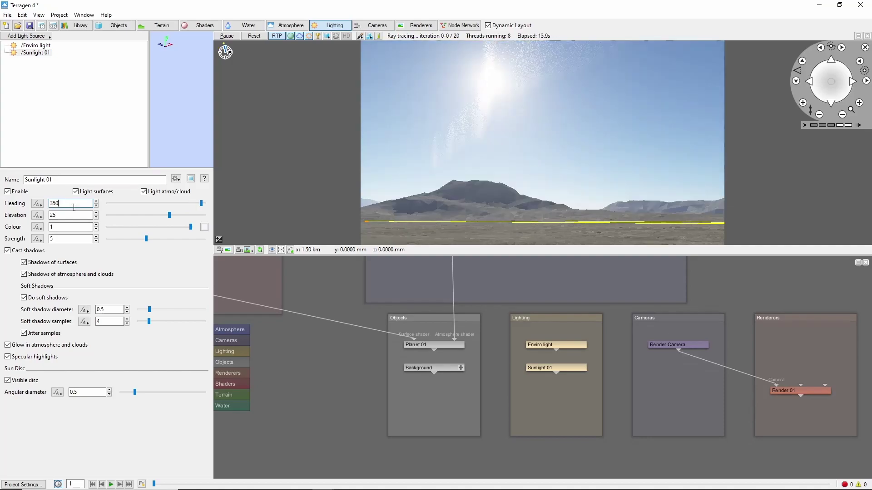
text(-1)
key(Return)
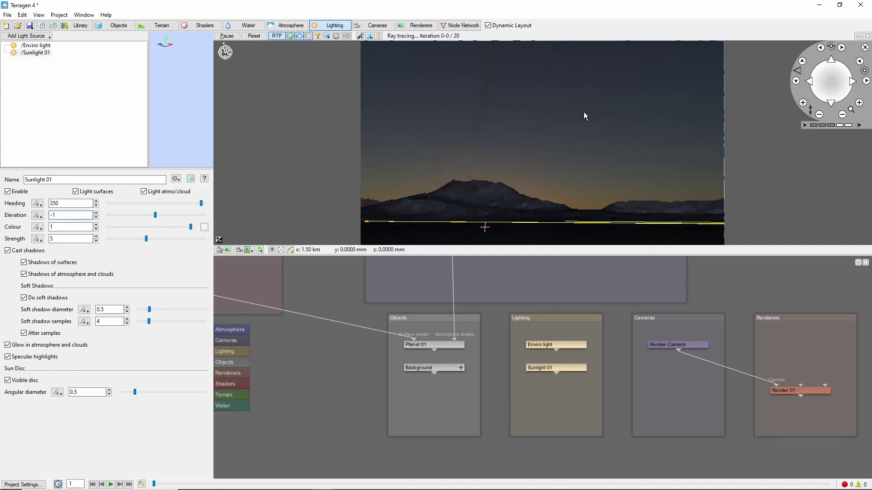
Step: Change the cloud layer's cloud colour to a turquoise green with red 14 and green 243
middle_drag(503, 301, 537, 438)
scroll(525, 426, up, 3)
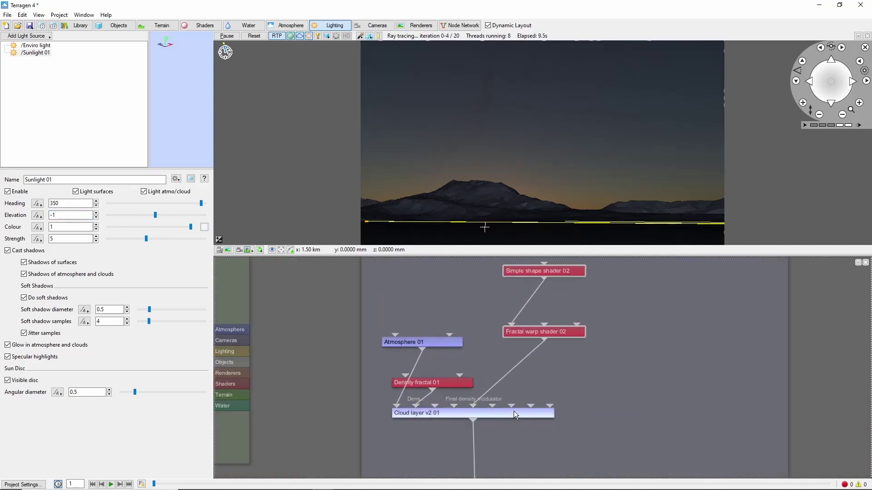
double_click(514, 413)
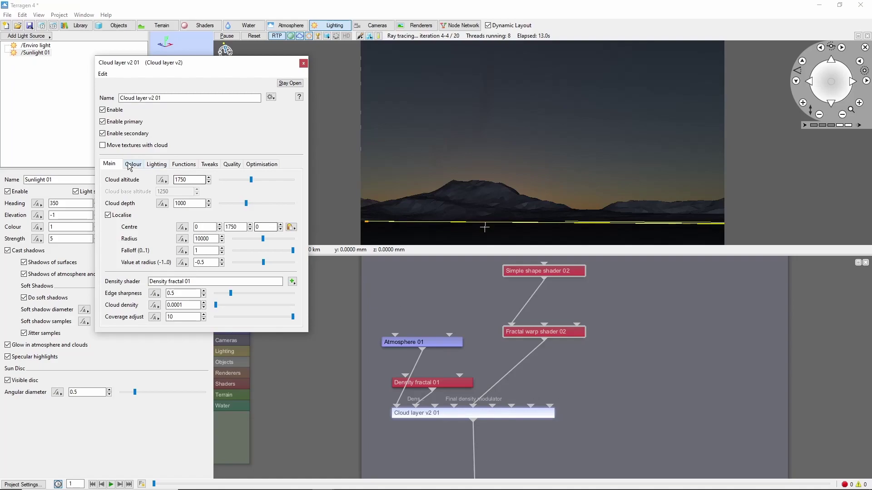
click(131, 164)
click(293, 180)
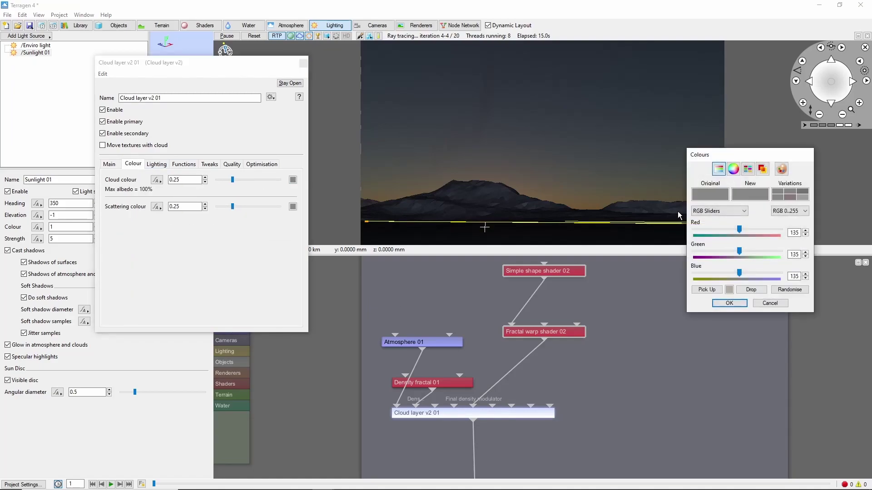
text(14)
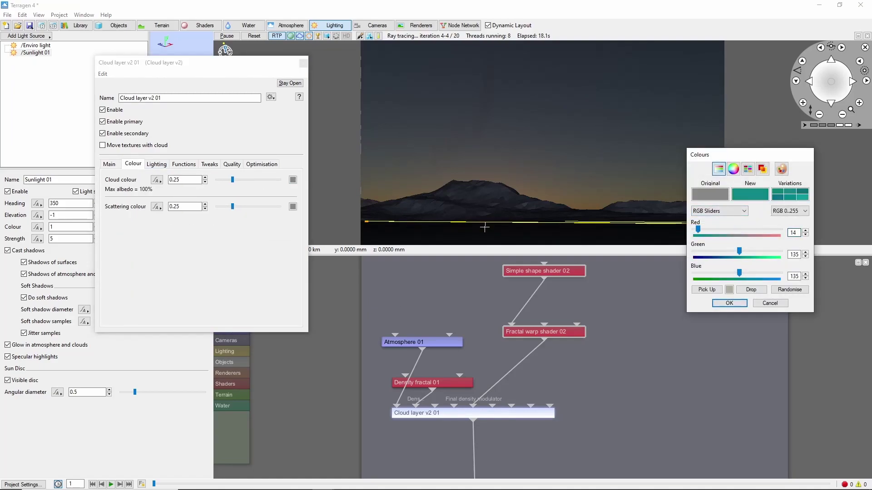
double_click(797, 254)
text(243)
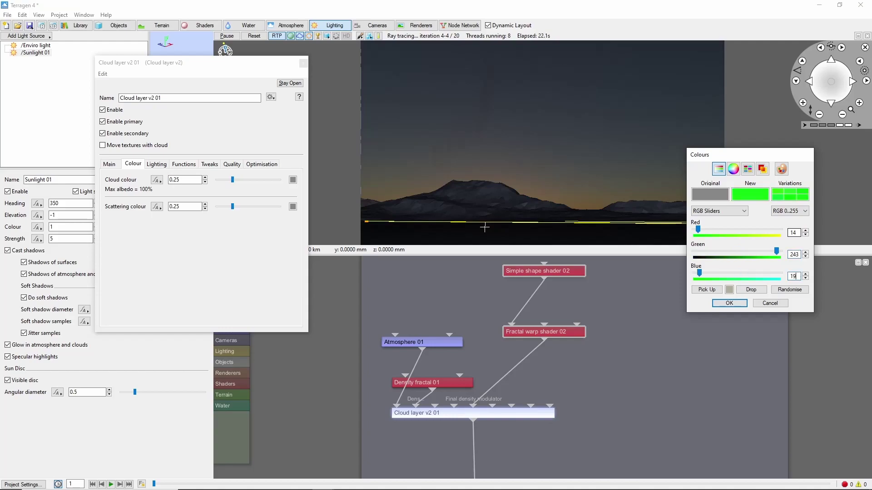
click(729, 304)
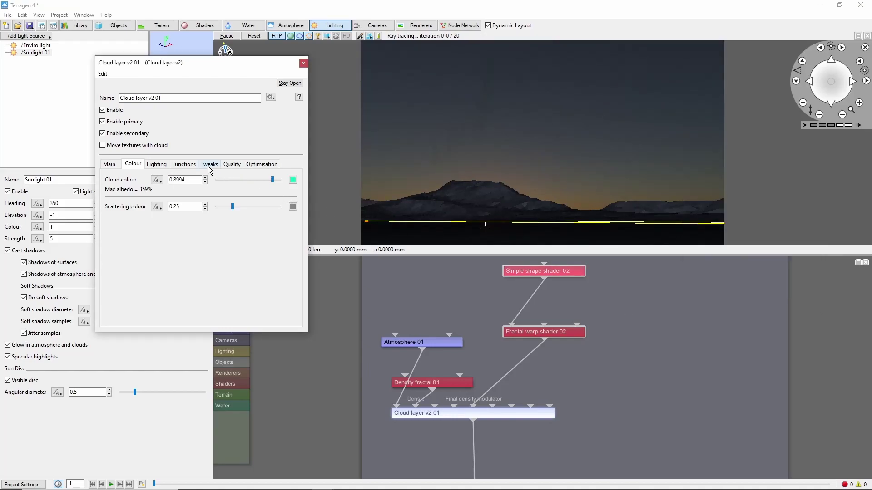
Step: Set the cloud layer's Ambient tweak to 50
click(210, 165)
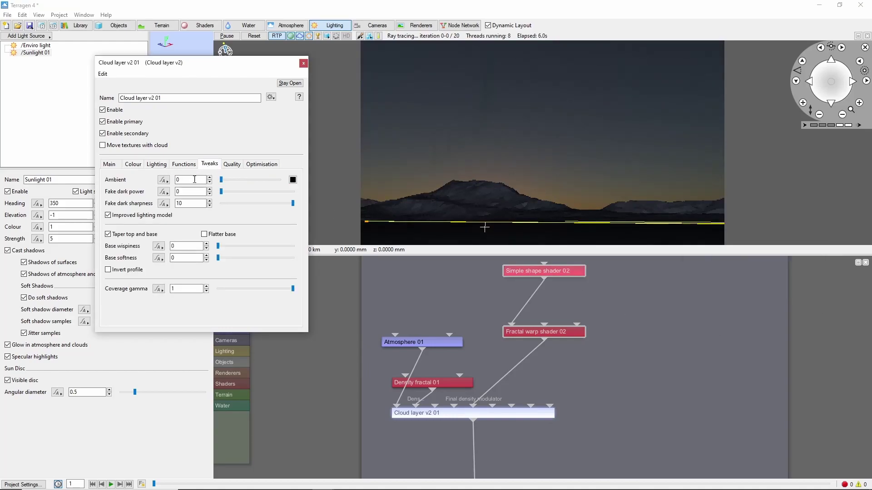
double_click(194, 180)
text(50)
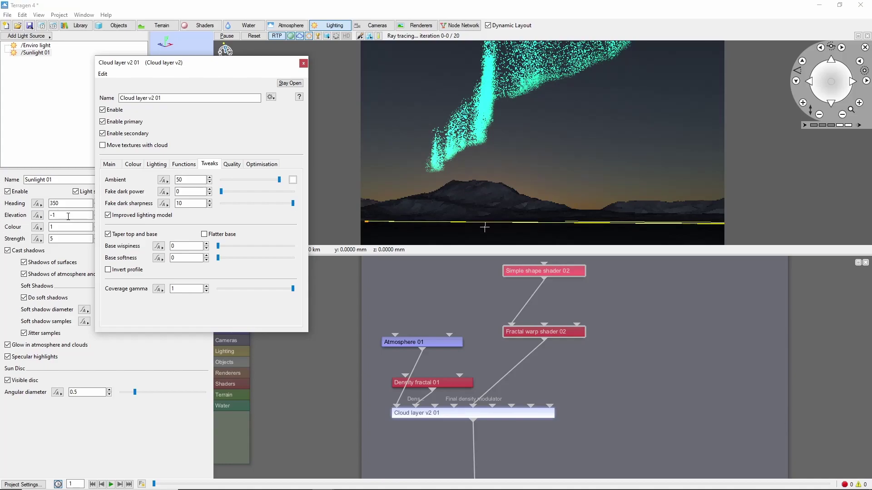
Step: Turn off the cloud layer's Taper top and base option and look over its lighting settings
click(109, 235)
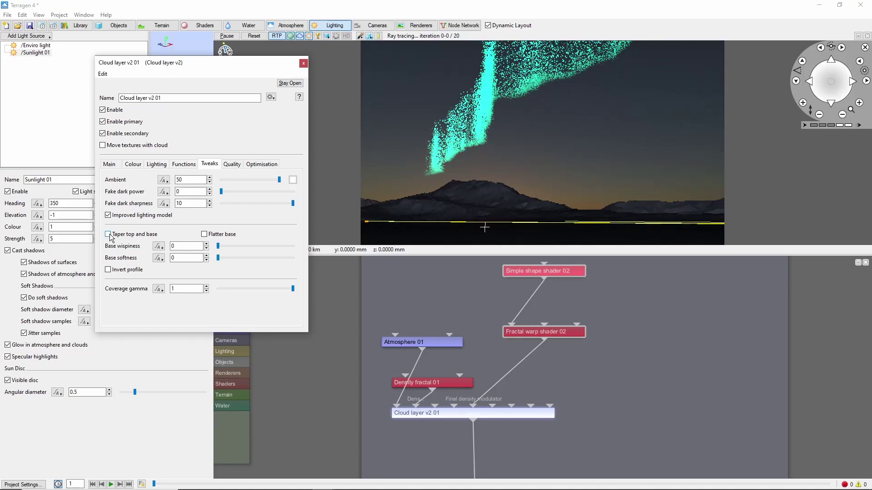
click(161, 165)
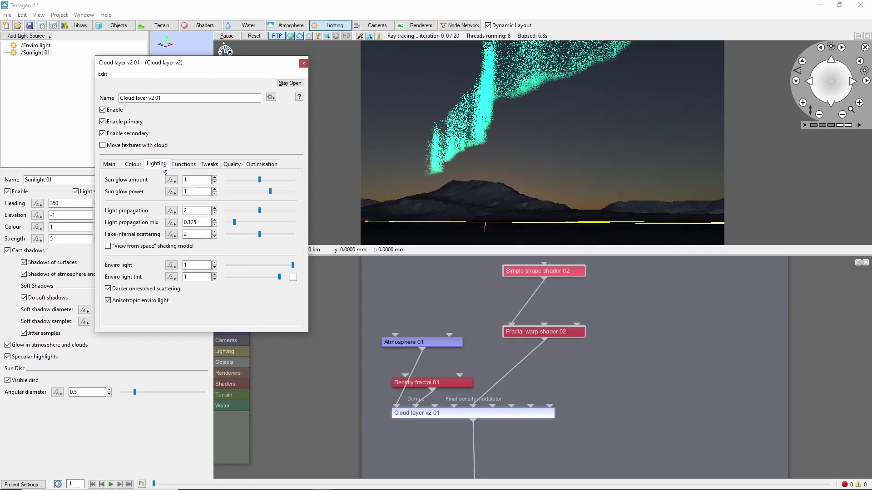
double_click(189, 265)
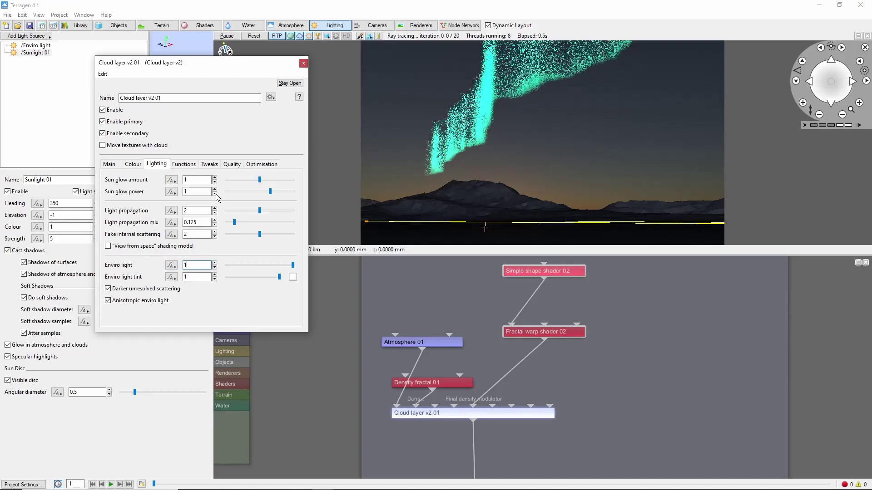
double_click(191, 278)
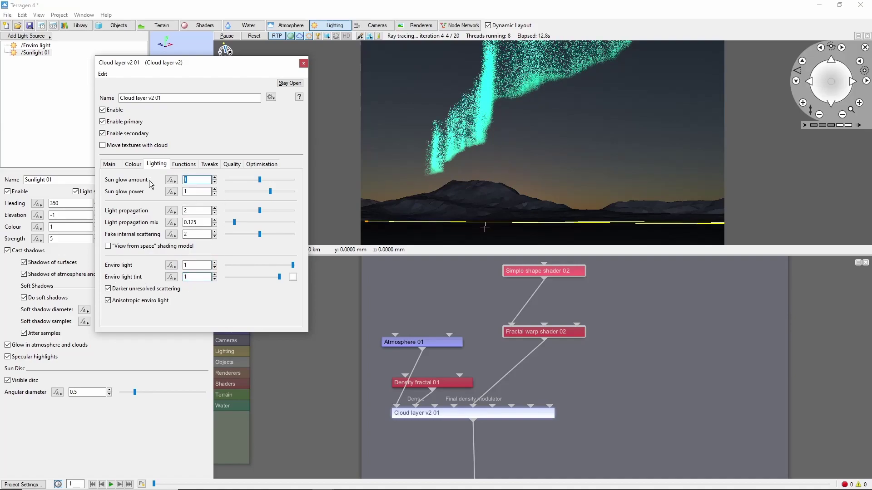
click(204, 180)
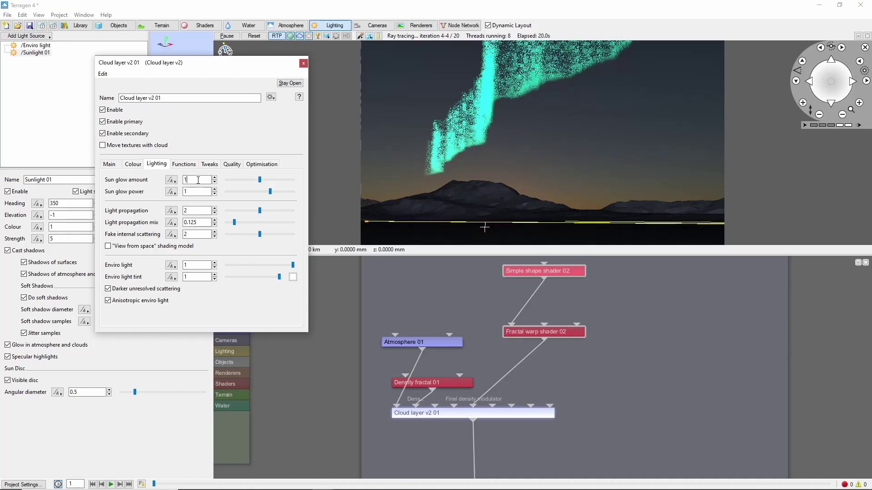
Step: Raise the cloud layer's rendering quality to 1.25 and close its settings
click(237, 165)
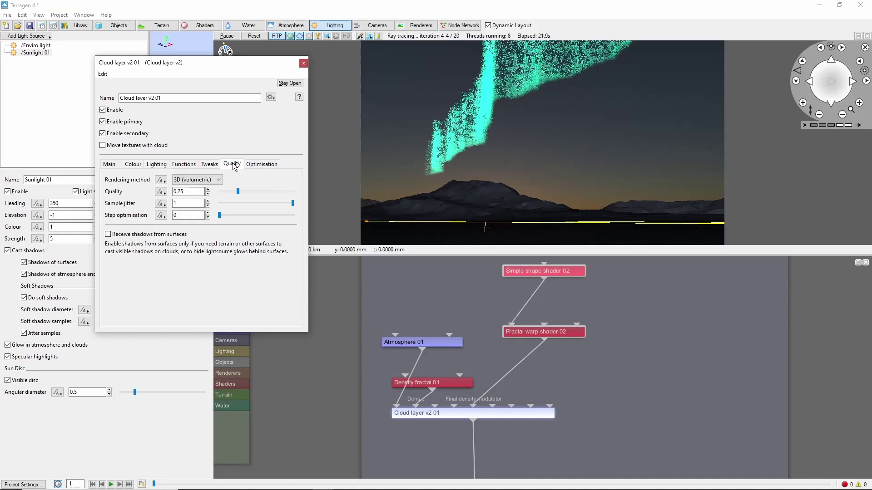
double_click(200, 191)
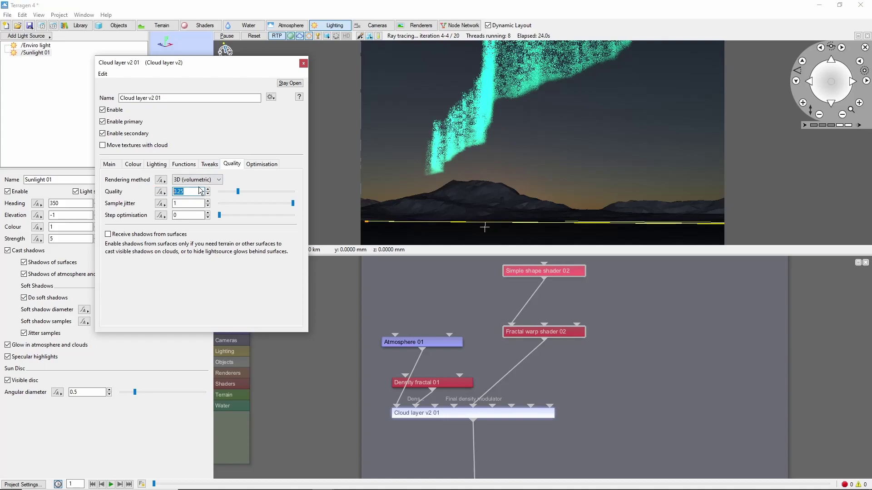
text(1)
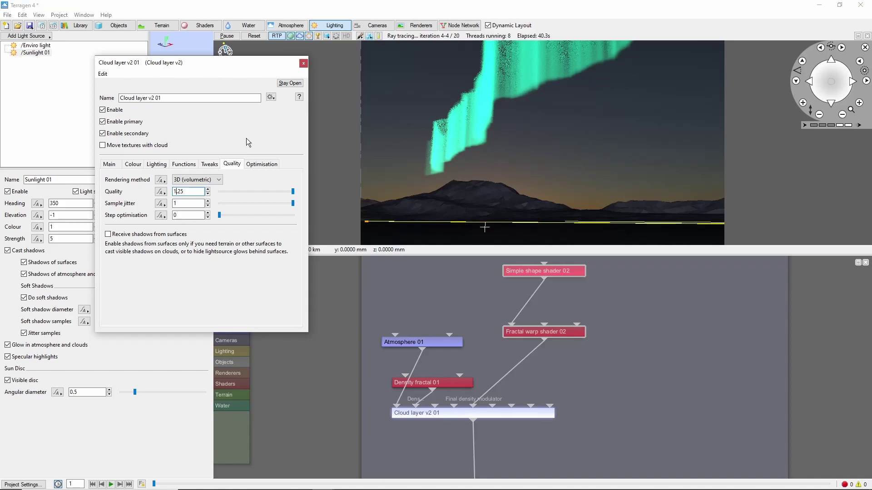
click(304, 63)
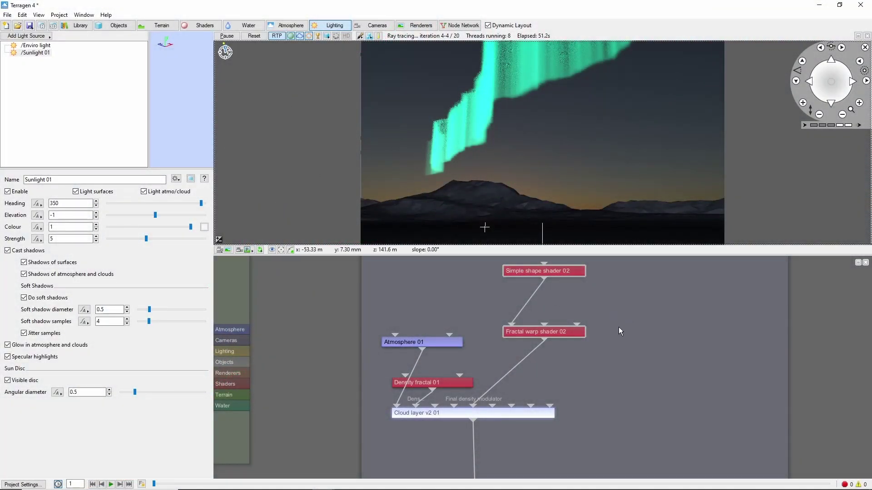
Step: Add a Power fractal shader v3 - Colour node beside the simple shape shader in the Atmosphere group
middle_drag(663, 296, 654, 307)
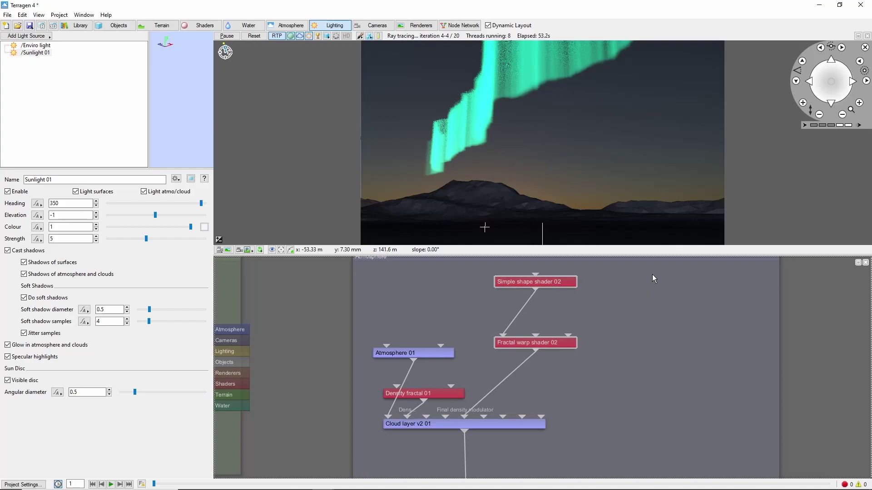
key(Tab)
text(pow)
key(Down)
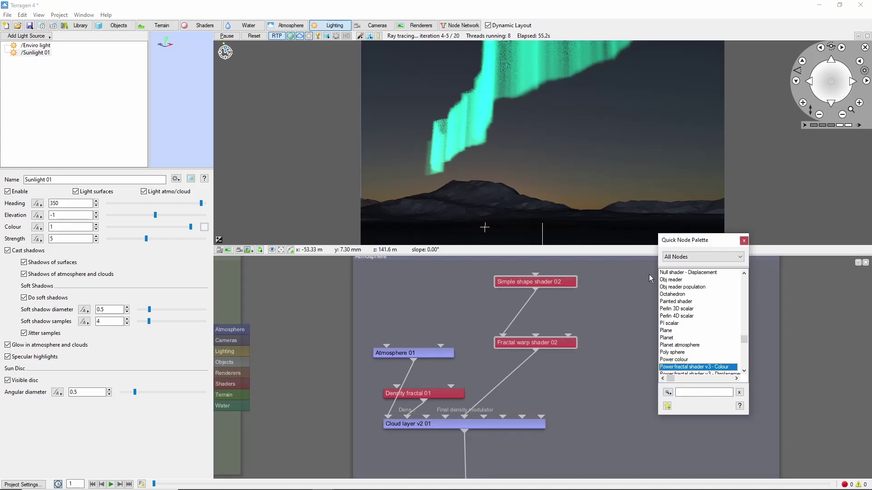
key(Return)
drag(648, 275, 639, 282)
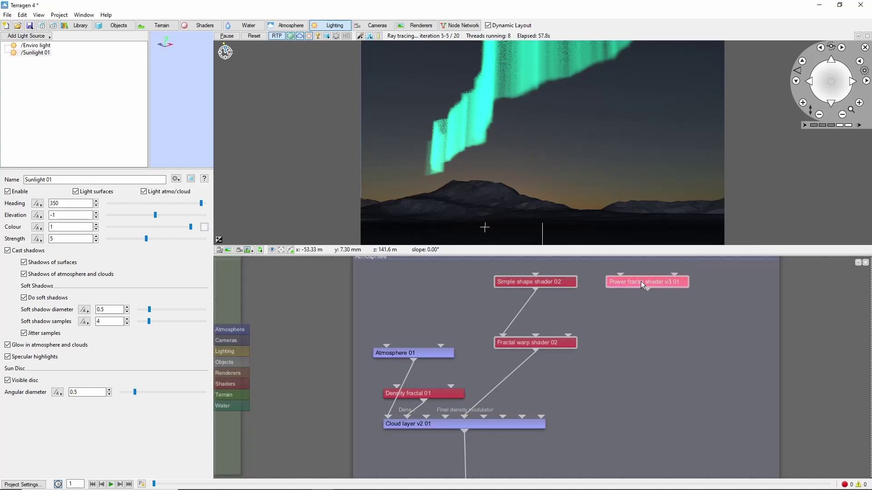
Step: Set the power fractal's feature scale to 100, lead-in scale to 500 and smallest scale to 25
double_click(641, 282)
double_click(179, 149)
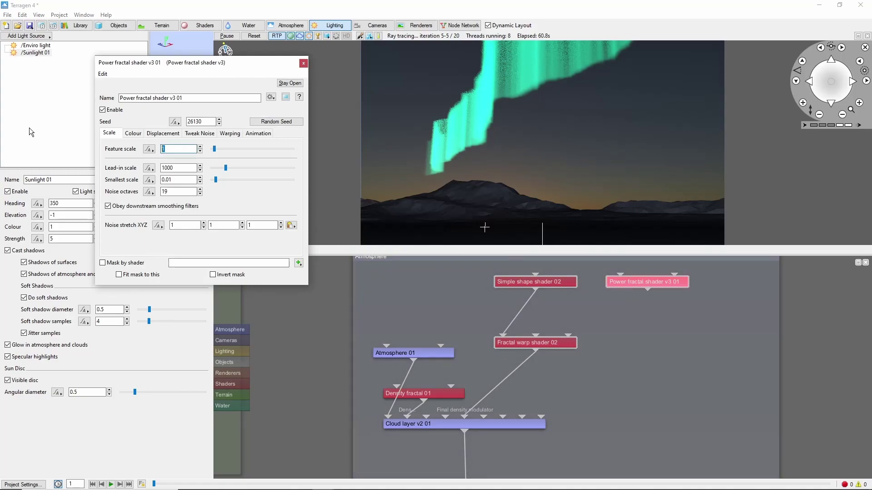
text(100)
key(Tab)
text(50)
key(Tab)
key(Tab)
text(25)
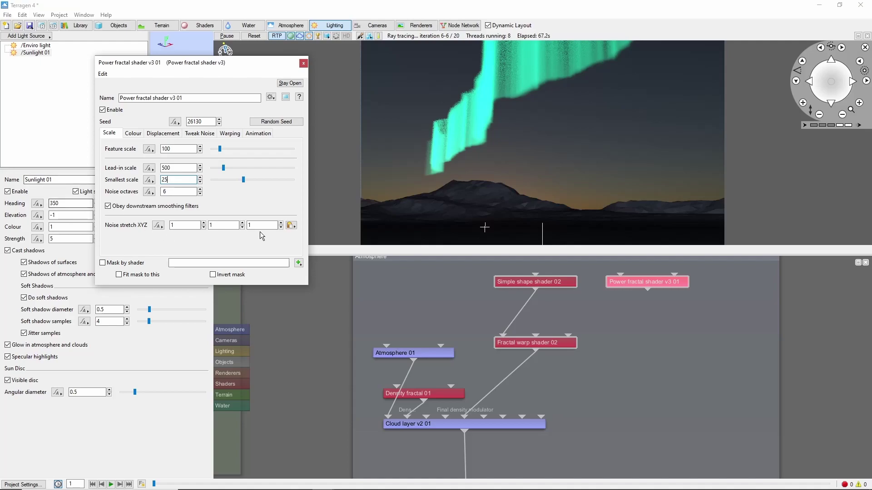
drag(224, 226, 113, 216)
Step: Set the power fractal's noise variation to 2
click(205, 136)
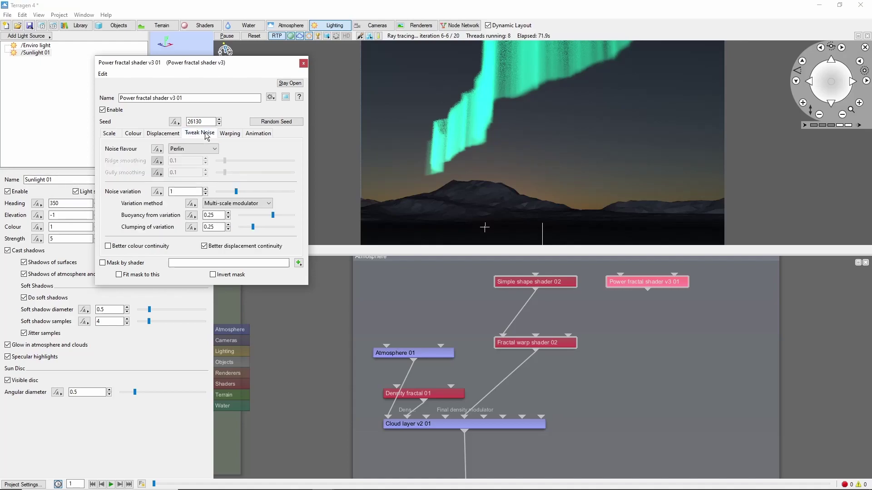
double_click(184, 192)
text(2)
key(Return)
Step: Add a Multiply colour node that combines the fractal warp shader with the power fractal and feeds the cloud layer's final density modulator
click(607, 330)
key(Tab)
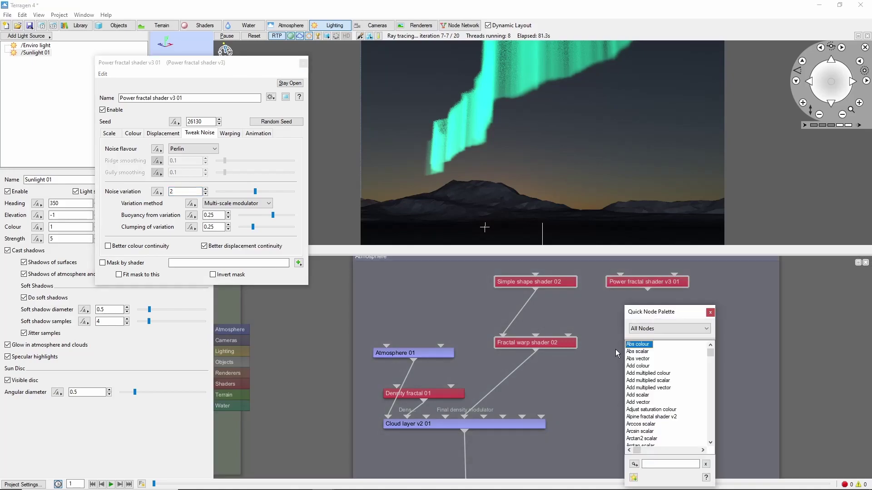
text(mu)
key(Return)
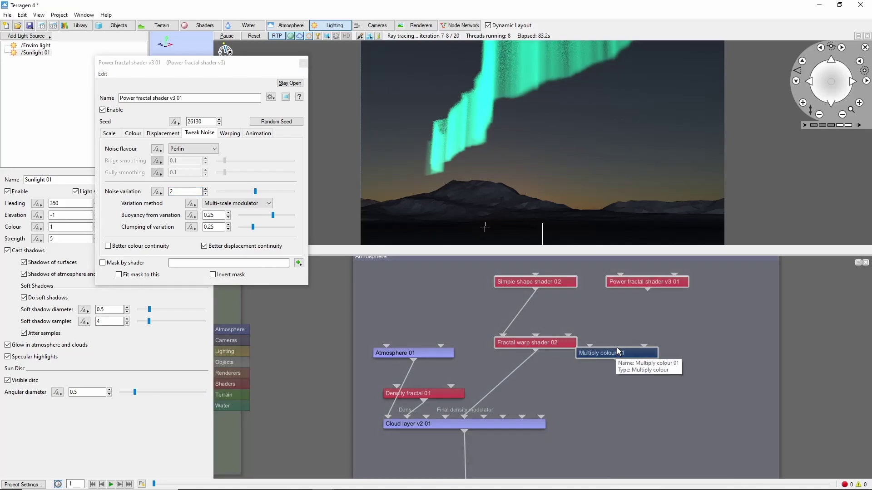
drag(650, 283, 630, 343)
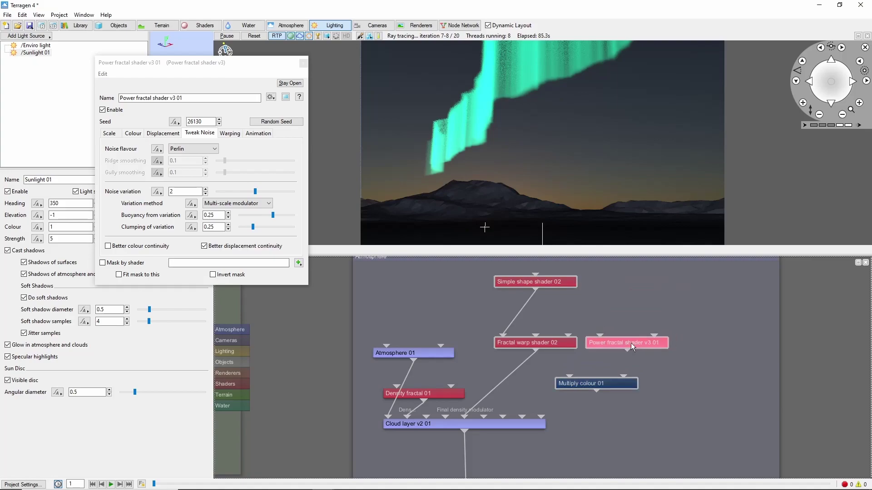
drag(535, 351, 572, 377)
drag(627, 351, 625, 365)
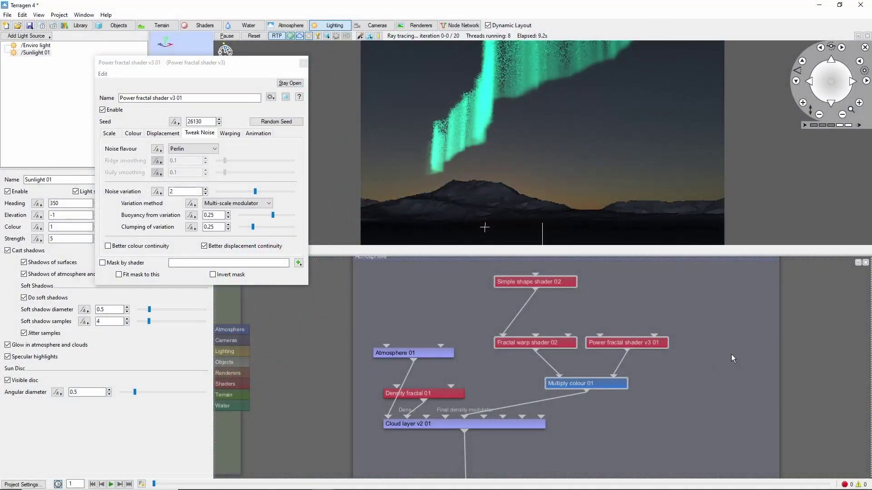
Step: Add a Distribution shader v4 beside the power fractal, without its fractal breakup node
key(Tab)
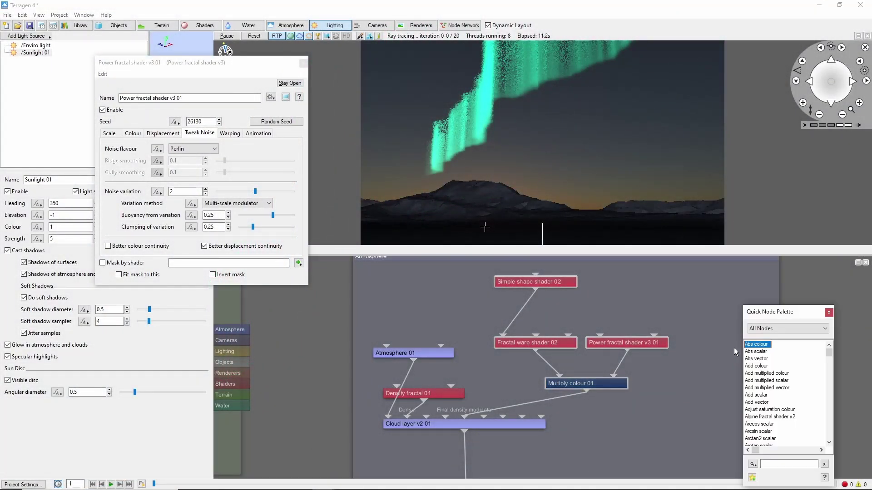
text(distr)
key(Return)
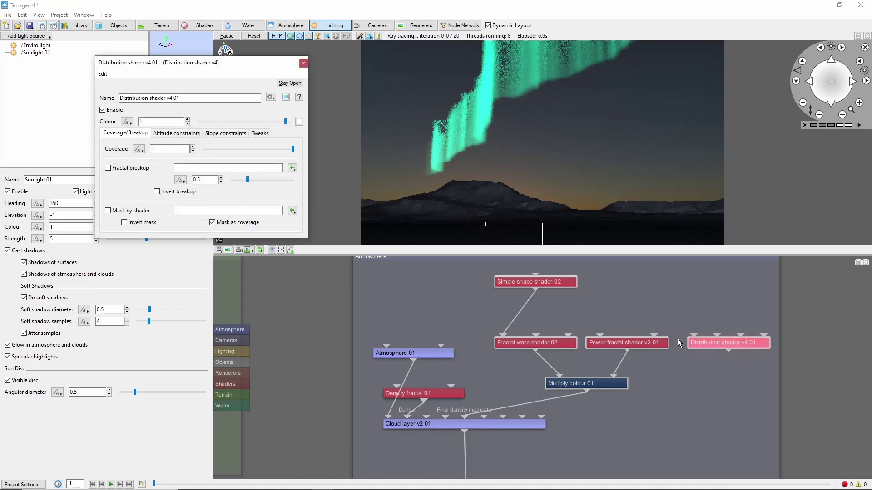
Step: Limit the distribution shader to a maximum altitude of 2000 with a fuzzy zone of 1000, using Y
click(181, 134)
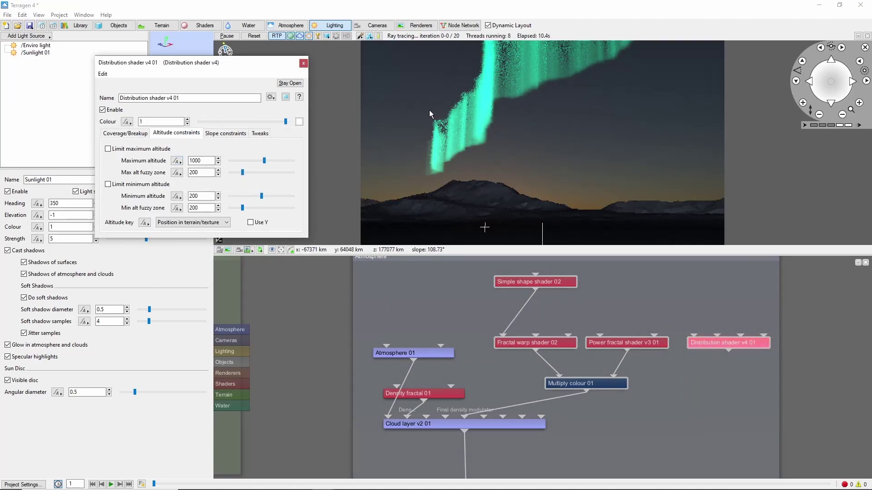
click(108, 149)
drag(189, 160, 193, 161)
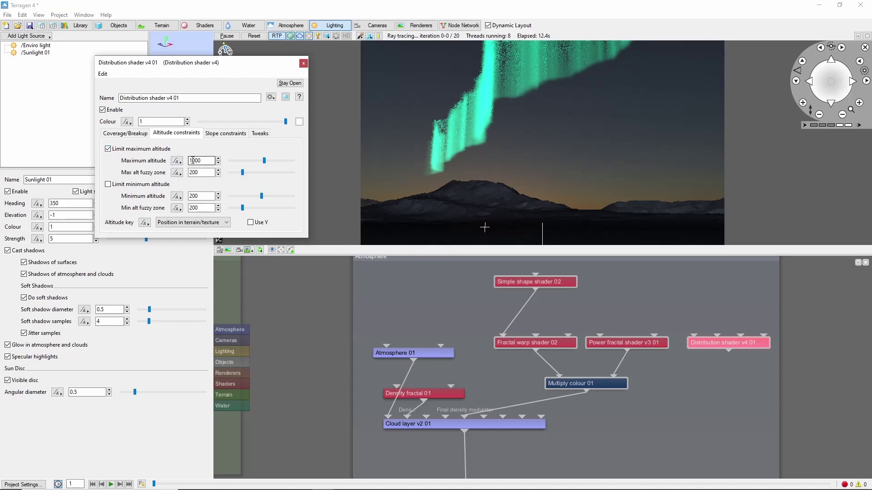
text(2)
double_click(203, 173)
text(1000)
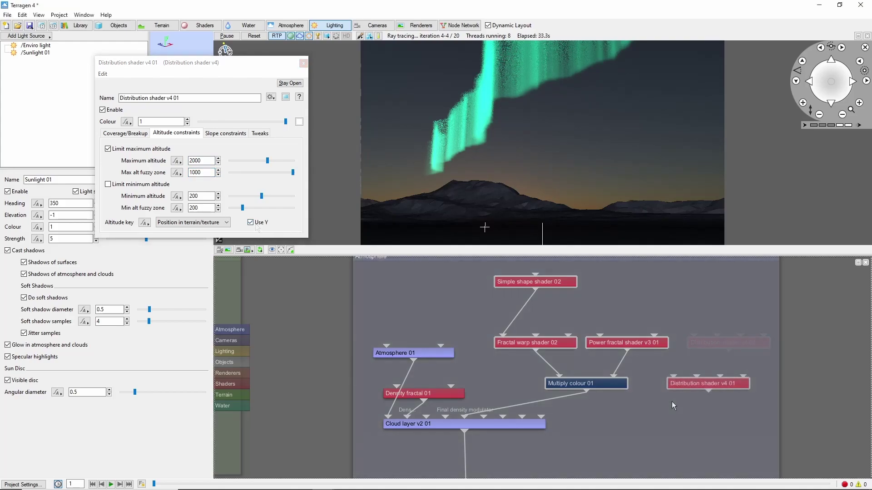
Step: Add a second Multiply colour node below the distribution shader
key(m)
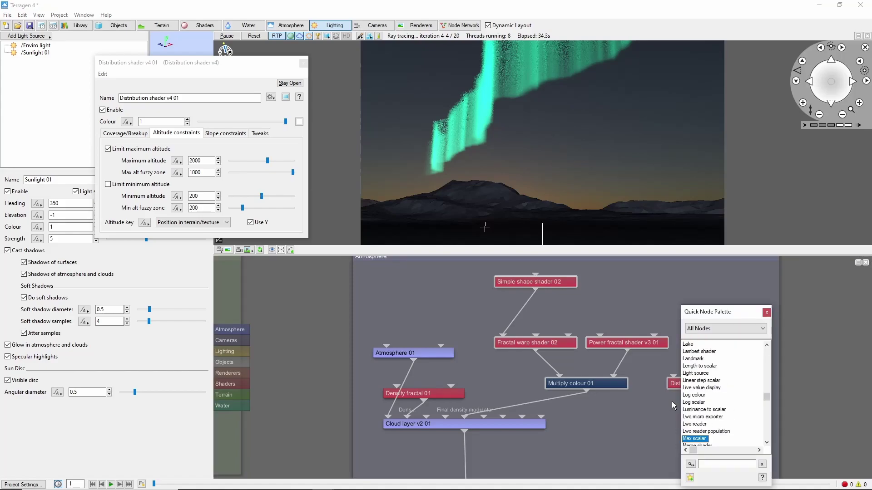
key(u)
key(Return)
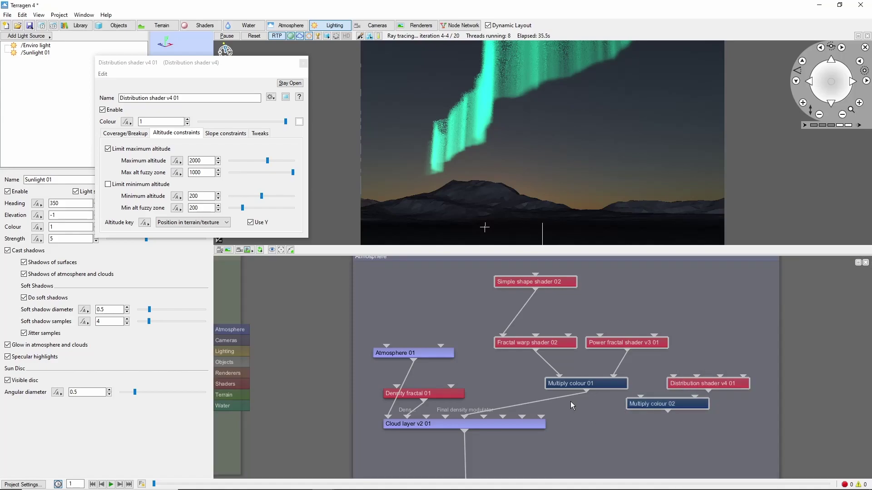
Step: Feed the first multiply node and the distribution shader through Multiply colour 02 into the cloud layer's final density modulator, and tidy the node positions
drag(468, 271, 667, 387)
drag(612, 384, 612, 353)
click(641, 377)
drag(648, 404, 590, 384)
drag(683, 386, 668, 355)
drag(586, 361, 581, 378)
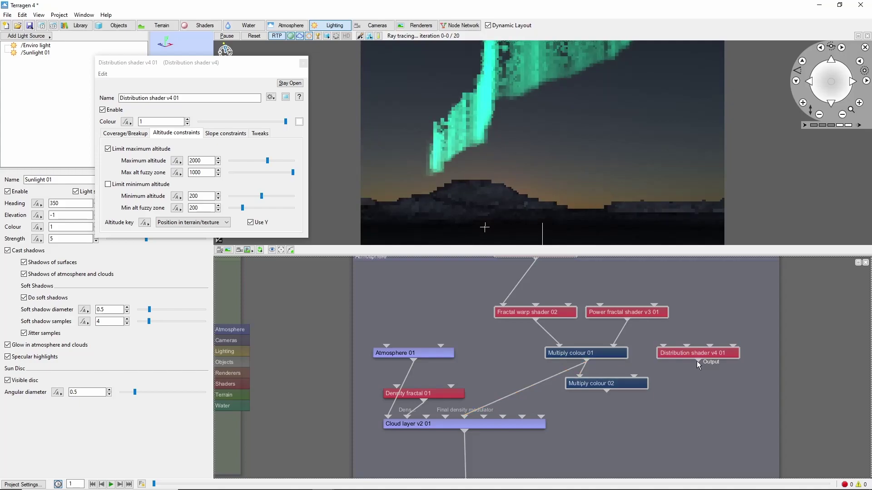
drag(697, 361, 636, 375)
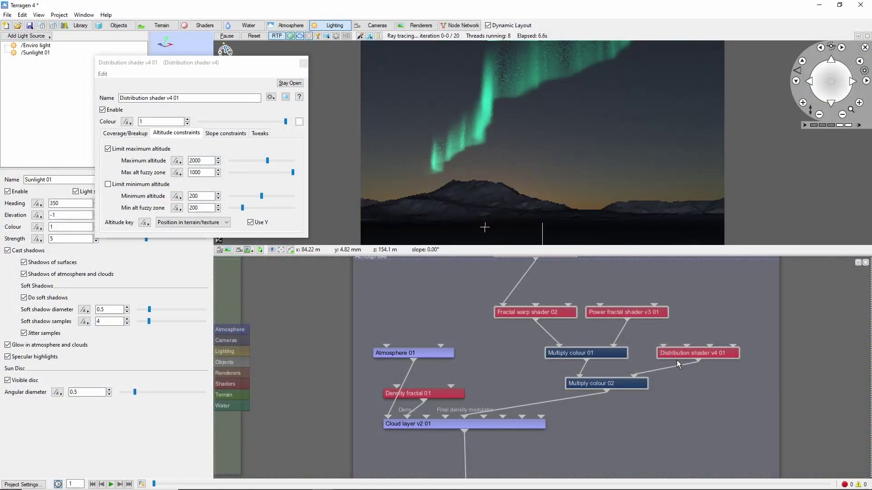
scroll(672, 365, down, 1)
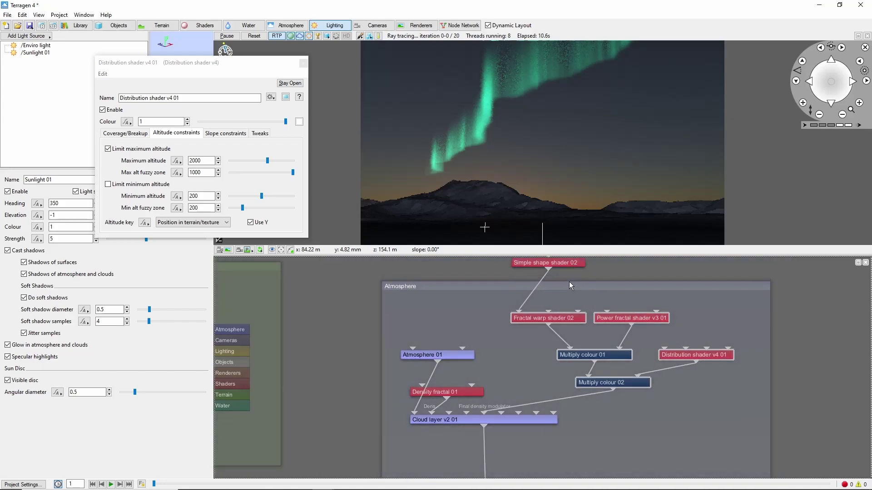
drag(573, 263, 574, 281)
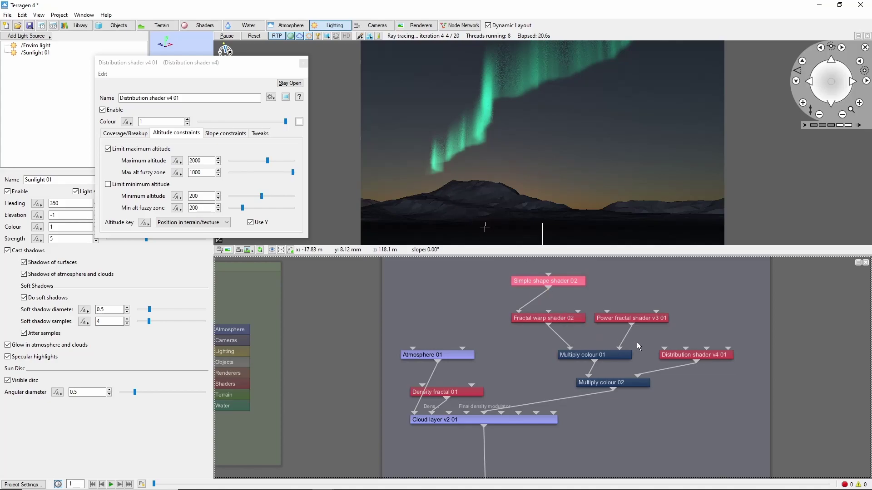
Step: Duplicate the distribution shader and limit the copy to a minimum altitude of 1250 with a fuzzy zone of 300, without a maximum limit
click(710, 356)
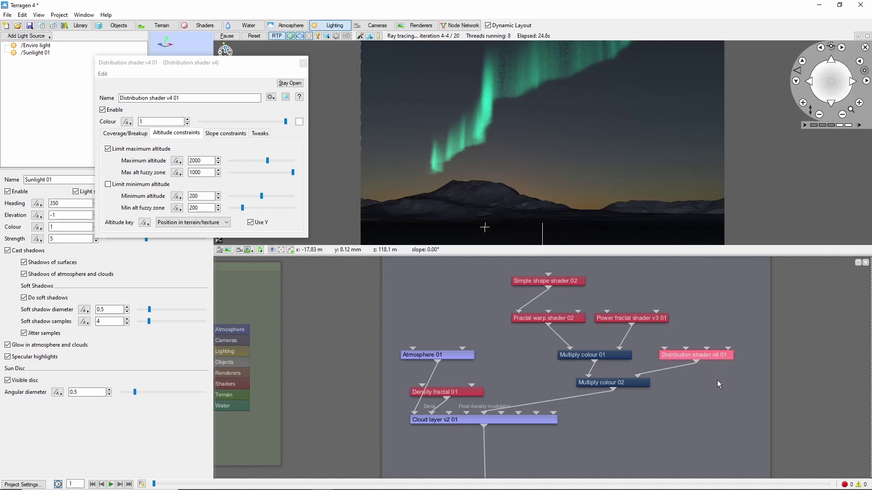
key(ctrl+d)
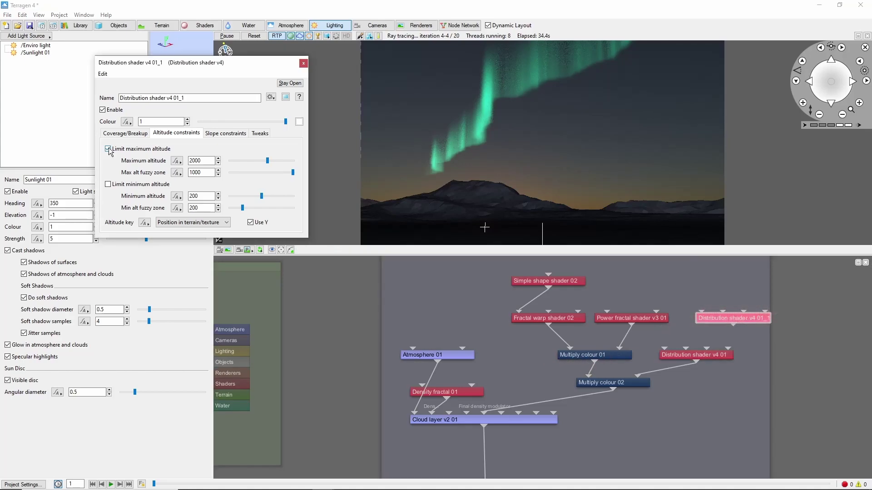
click(109, 149)
click(109, 185)
double_click(199, 196)
text(1250)
key(Tab)
text(300)
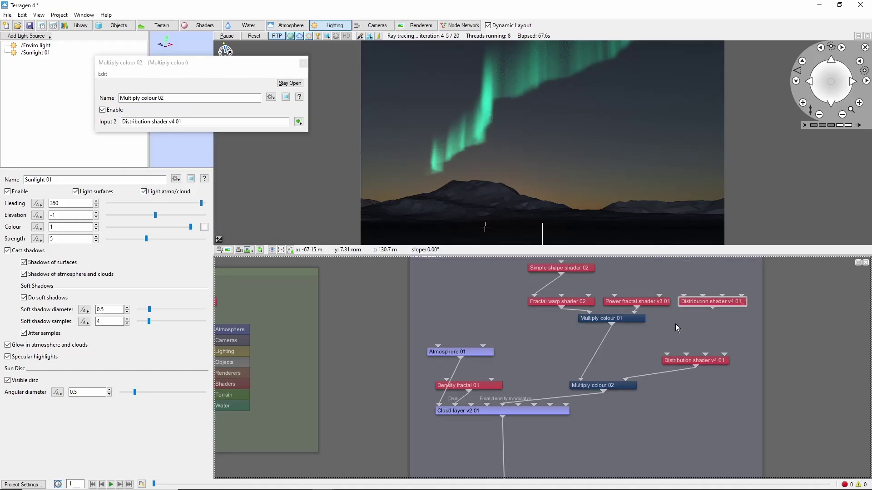
Step: Add a Merge shader between the two Multiply colour nodes
key(Tab)
text(me)
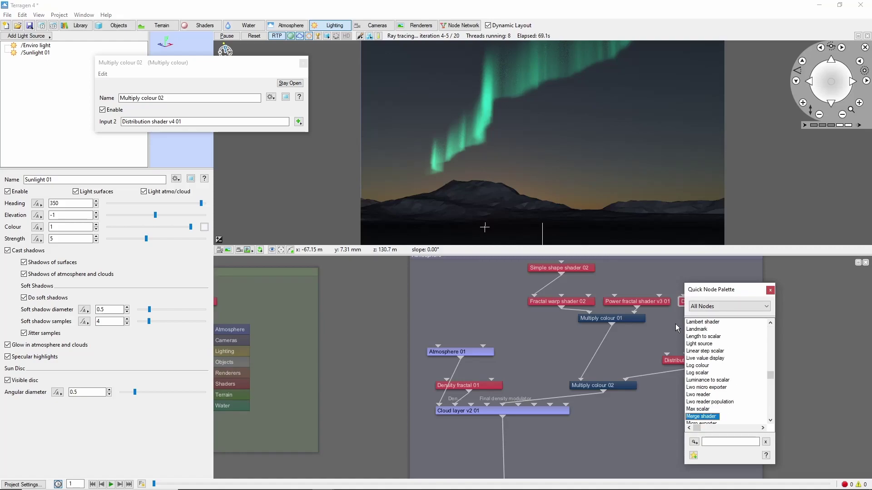
key(Return)
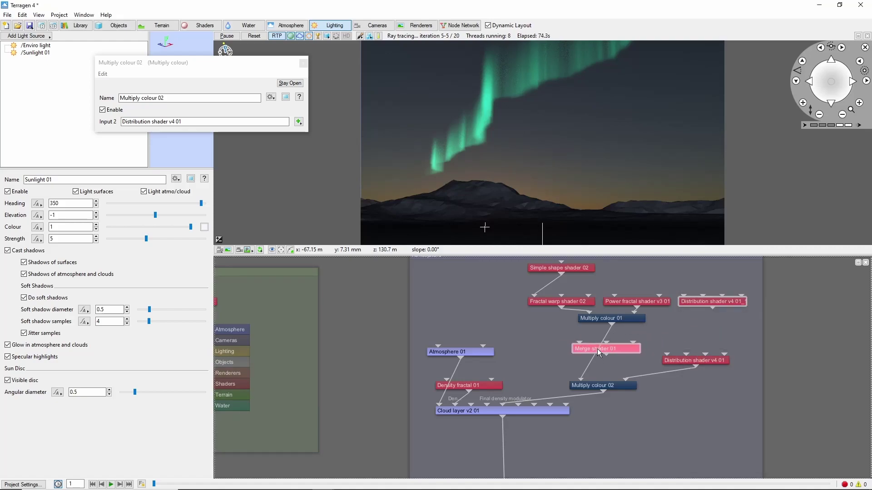
Step: Connect the warp shader, Multiply colour 01 as Shader A and the duplicated distribution shader as mix controller to the Merge shader, feeding Multiply colour 02
drag(566, 312, 576, 346)
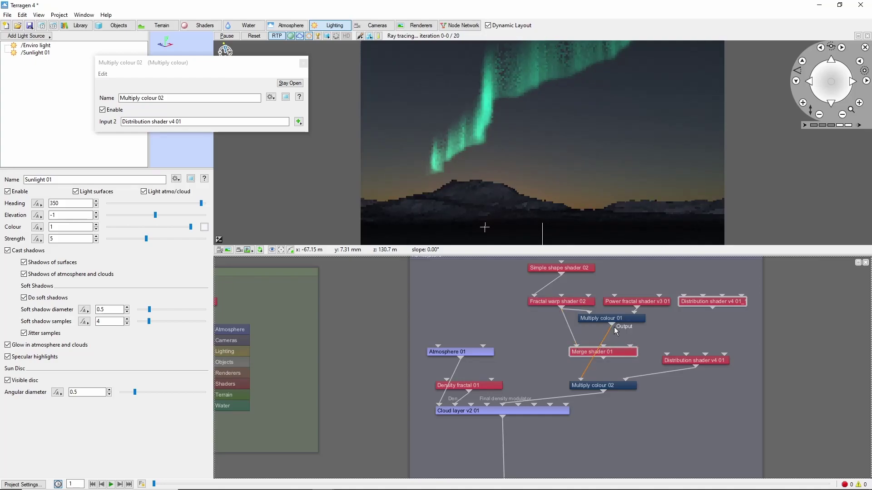
drag(613, 326, 606, 343)
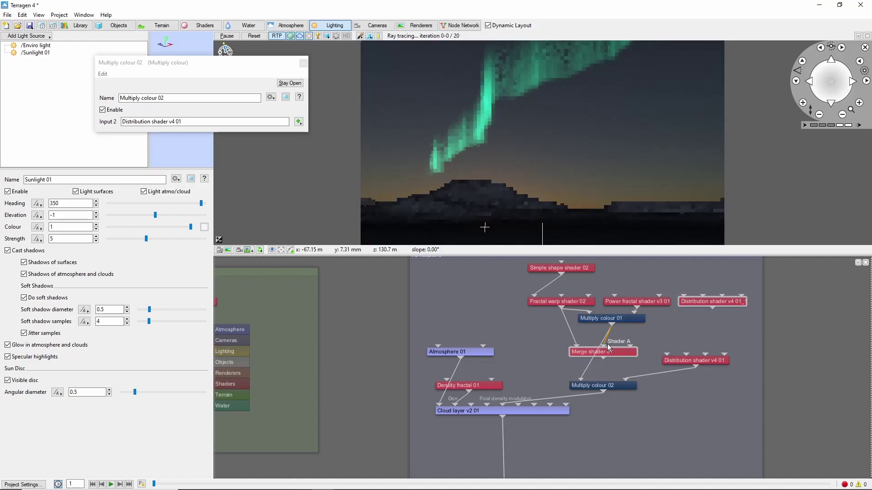
drag(713, 309, 707, 318)
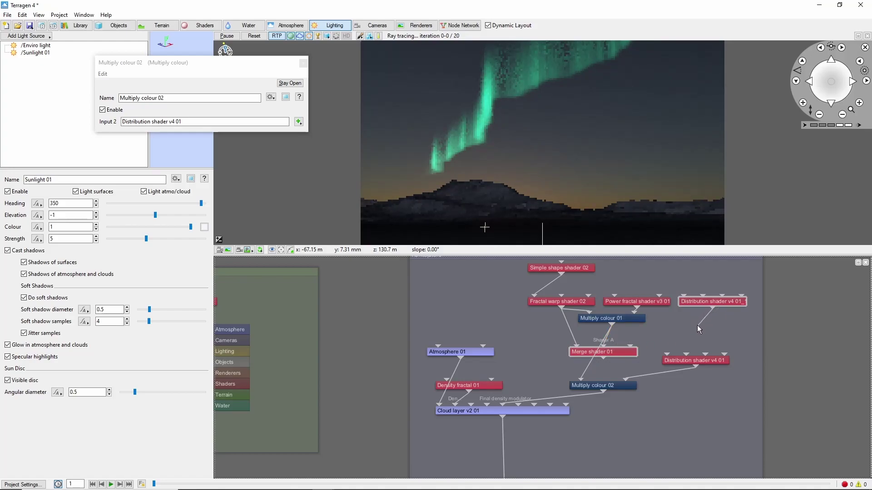
drag(644, 340, 581, 381)
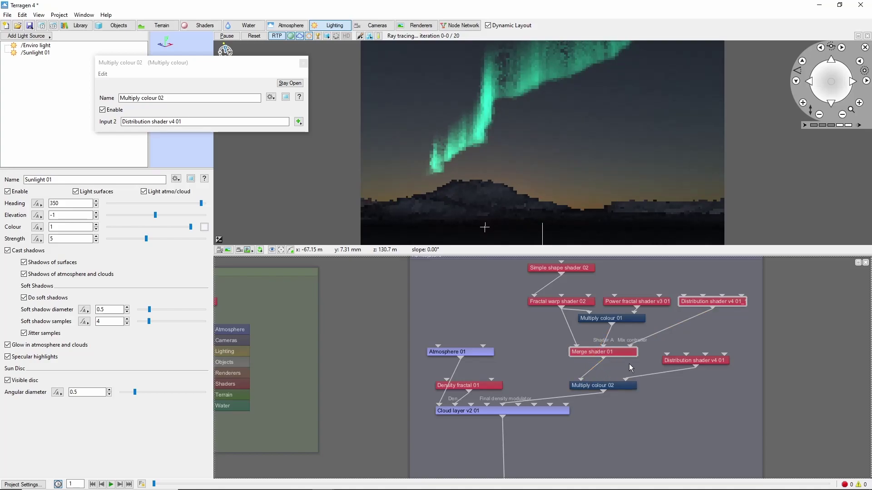